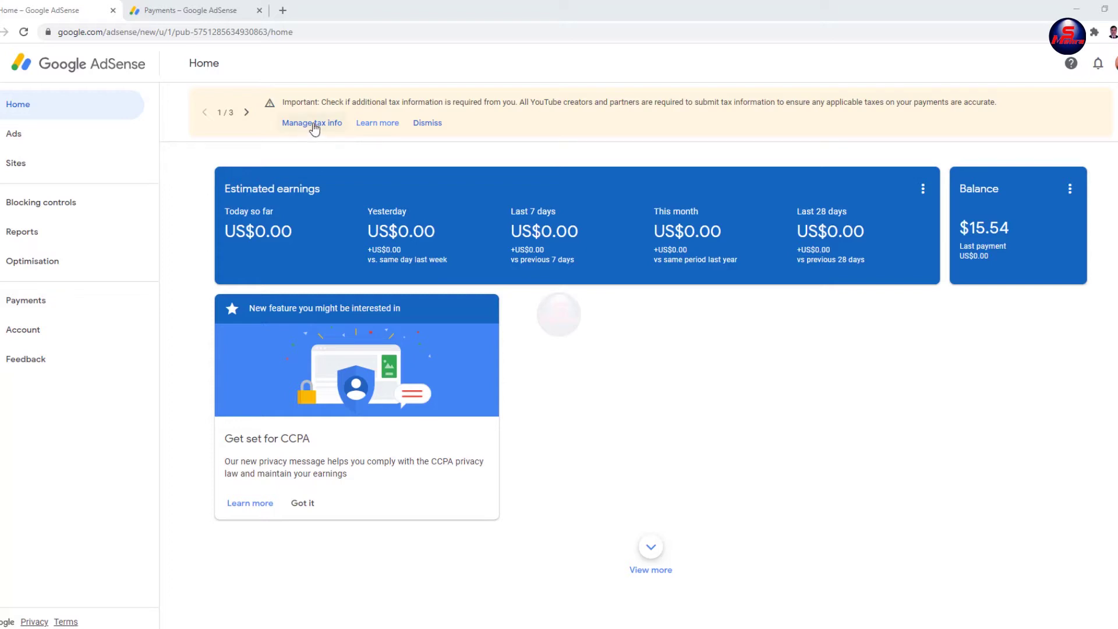
Step: Open the Manage tax info page from the Important tax banner on the Home page
{"action": "left_click", "coordinate": [314, 124]}
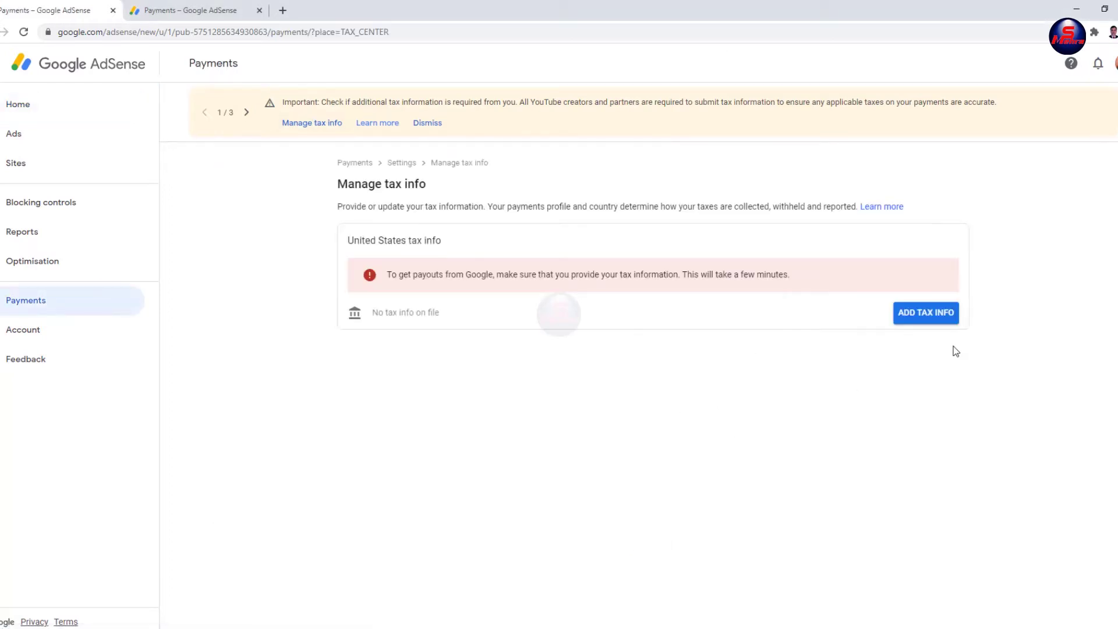
Step: Begin adding United States tax info and re-verify identity with the account password
{"action": "left_click", "coordinate": [928, 313]}
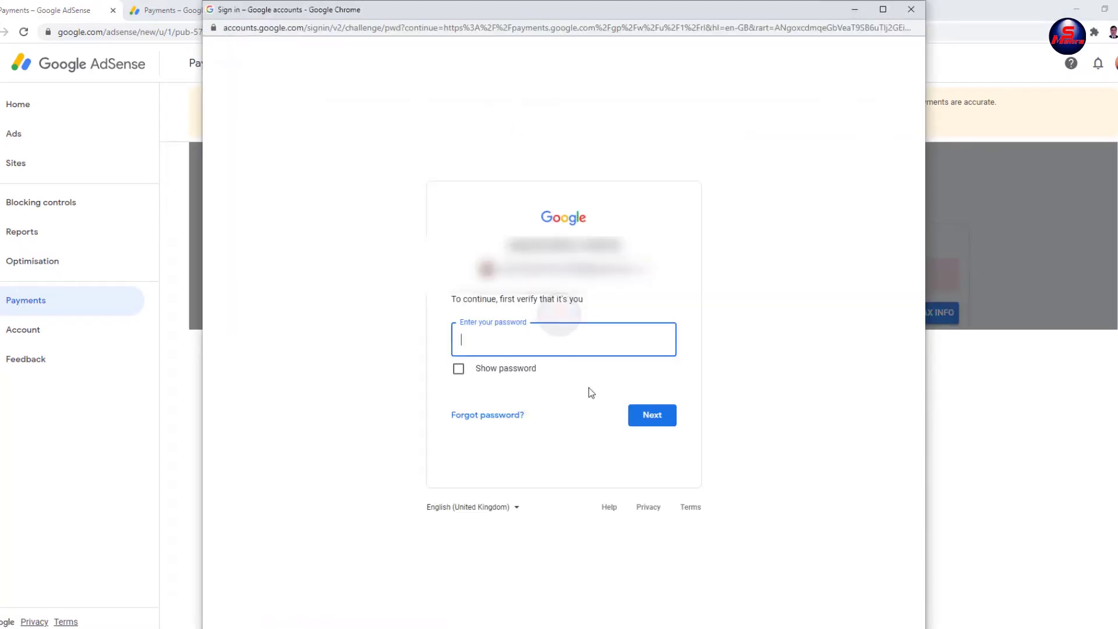
{"action": "left_click", "coordinate": [648, 417]}
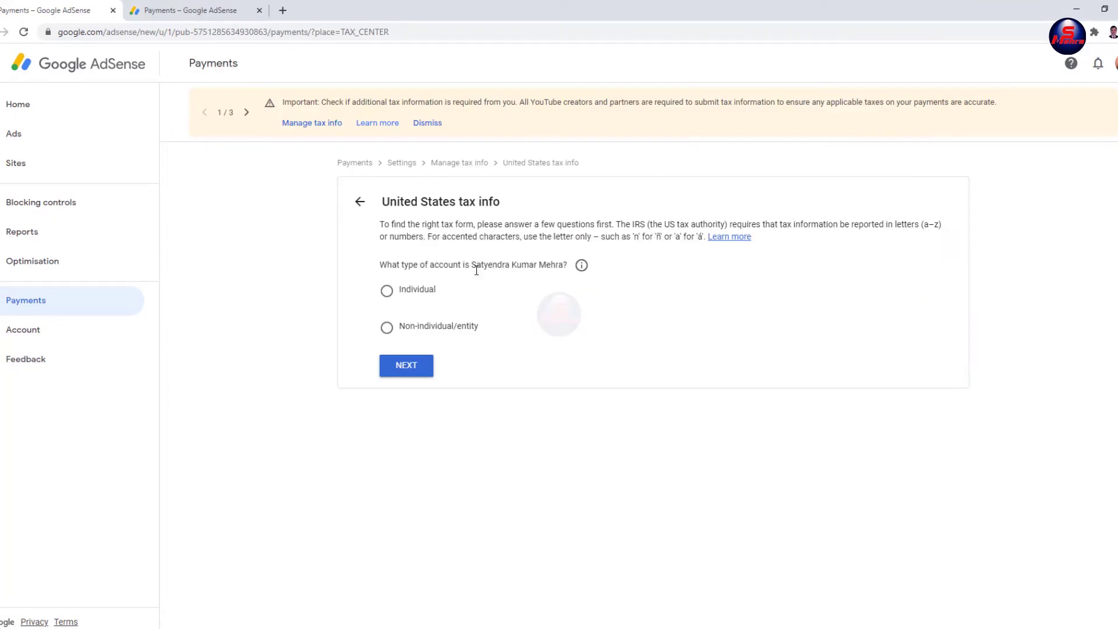
Step: Declare an individual who is not a US citizen or resident, and start the W-8BEN form
{"action": "left_click", "coordinate": [387, 294]}
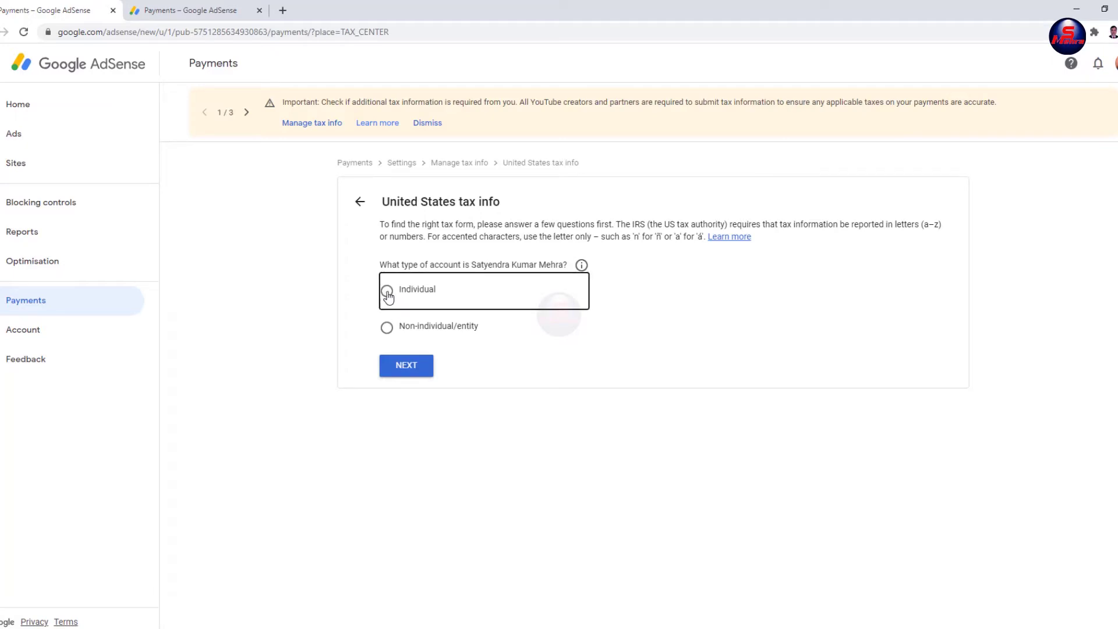
{"action": "left_click", "coordinate": [407, 368]}
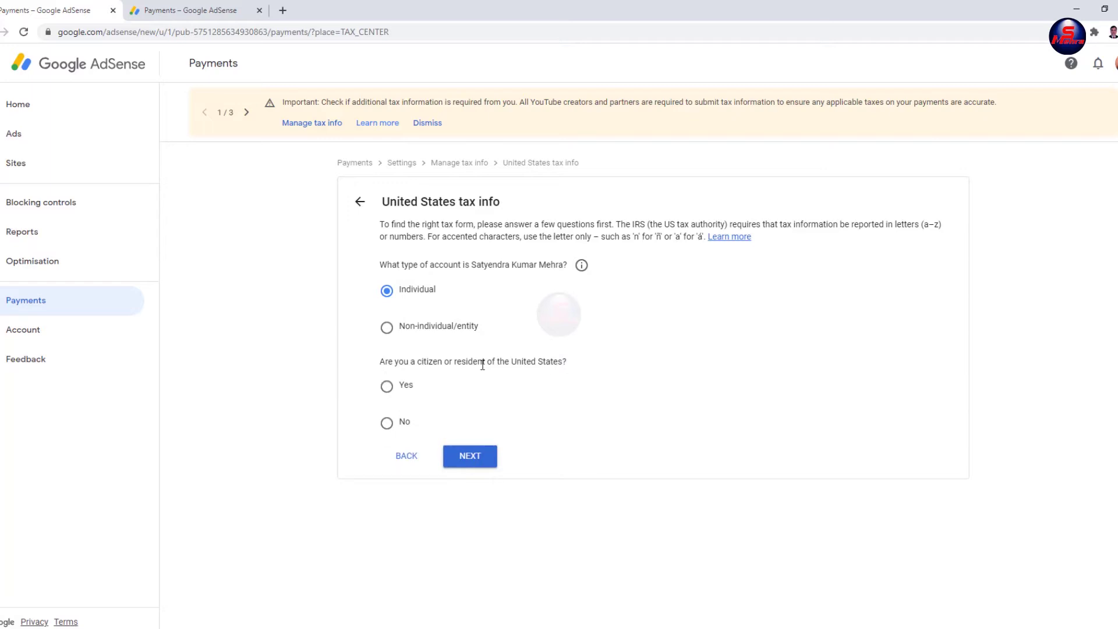
{"action": "left_click", "coordinate": [393, 426]}
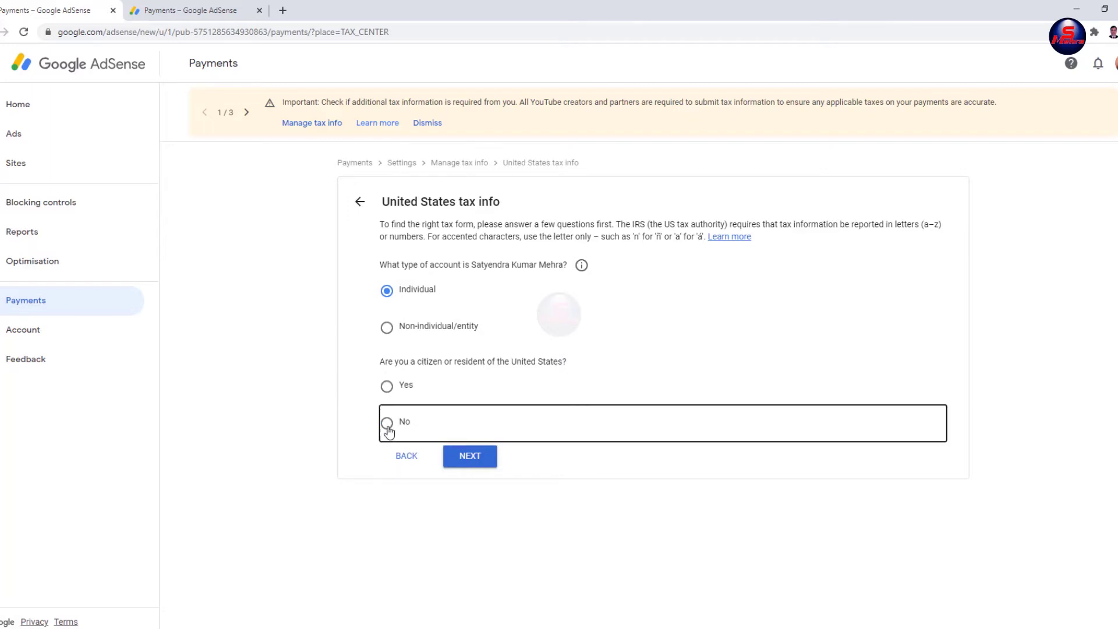
{"action": "left_click", "coordinate": [470, 457]}
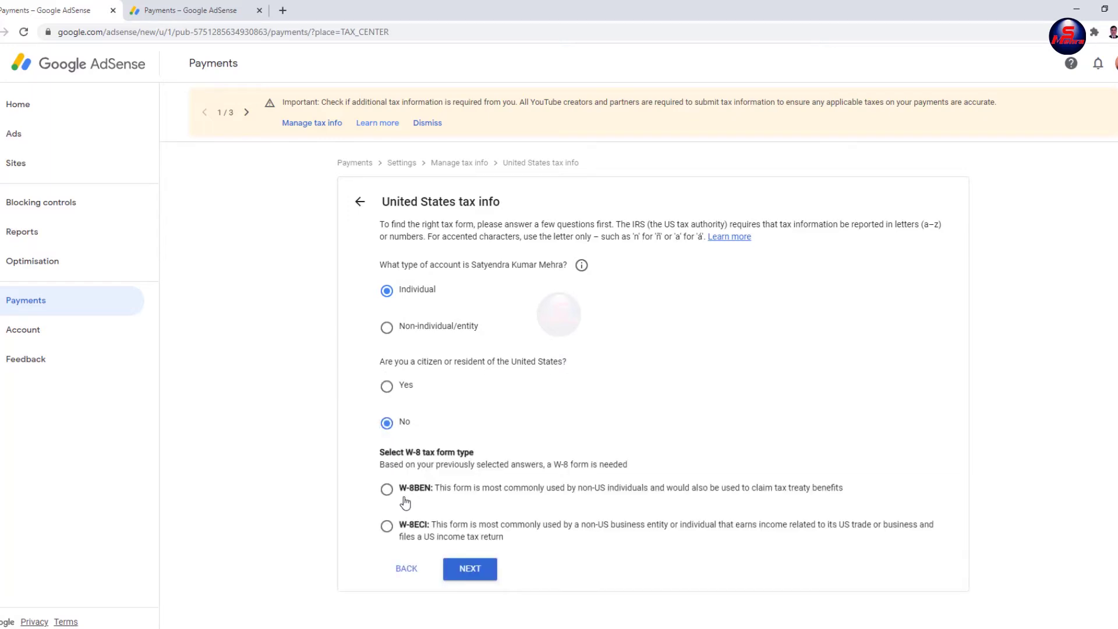
{"action": "left_click", "coordinate": [387, 491]}
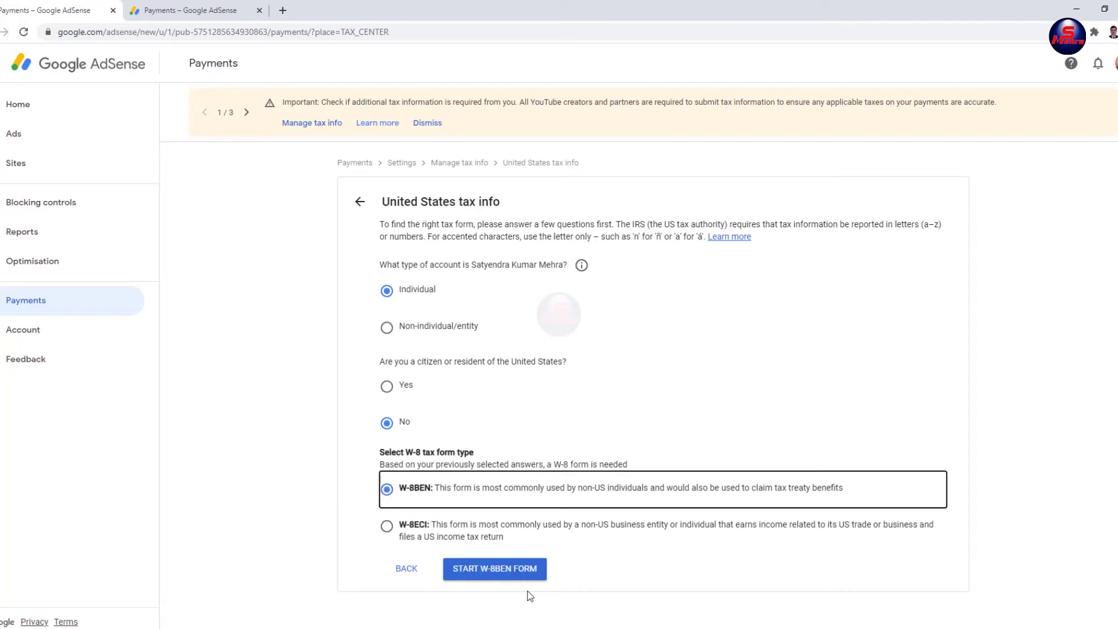
{"action": "left_click", "coordinate": [496, 573]}
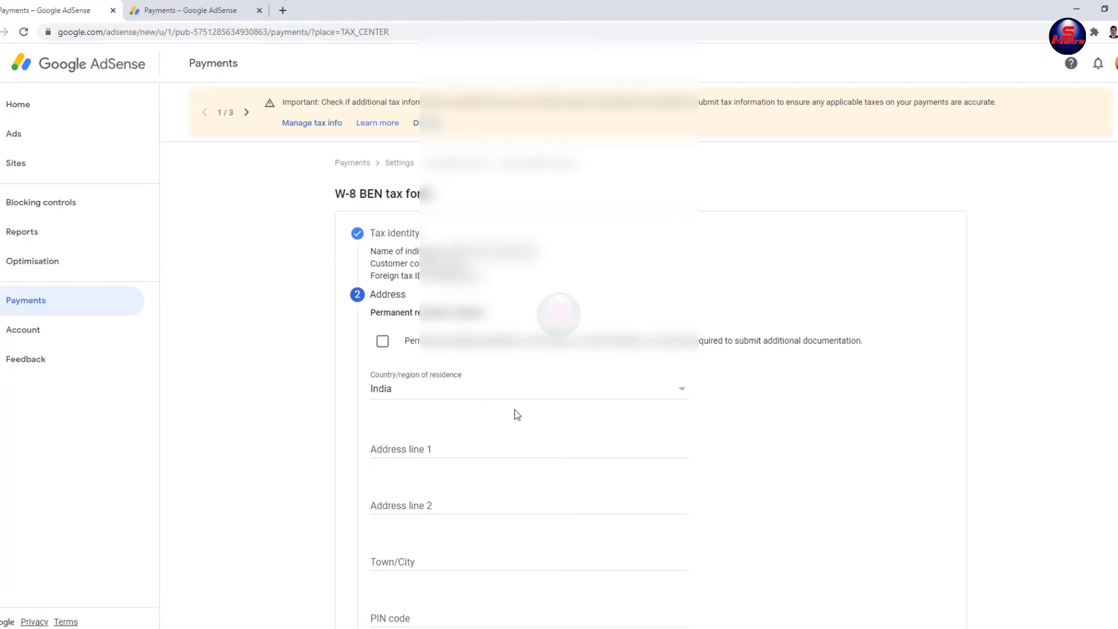
Step: Complete the tax identity and mailing address details with India as the residence country
{"action": "scroll", "coordinate": [515, 407], "scroll_direction": "down", "scroll_amount": 4}
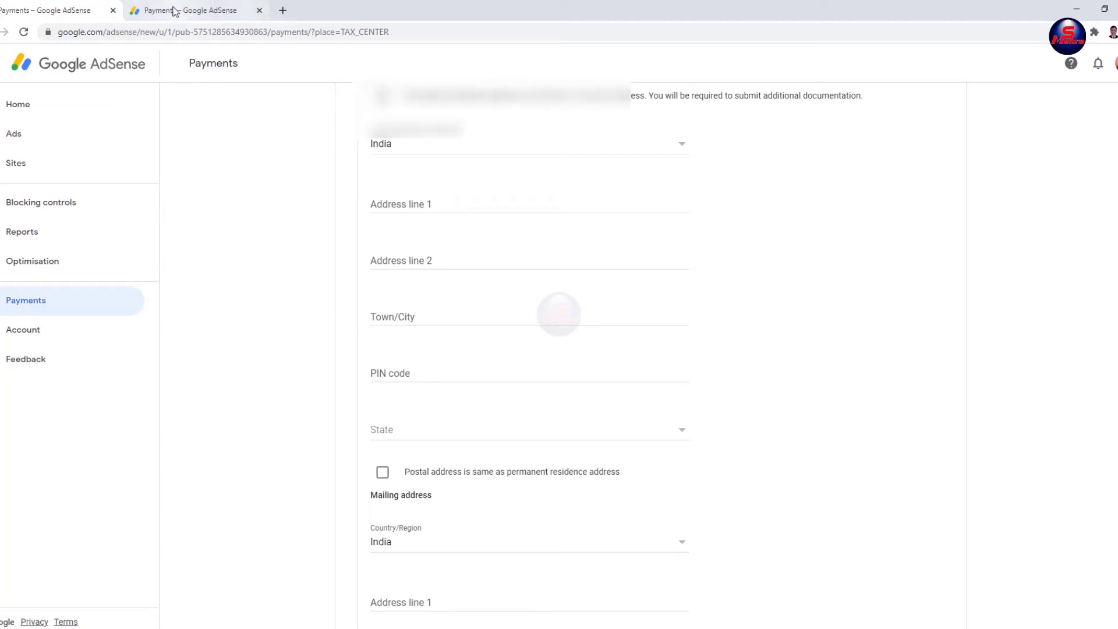
{"action": "scroll", "coordinate": [651, 407], "scroll_direction": "down", "scroll_amount": 5}
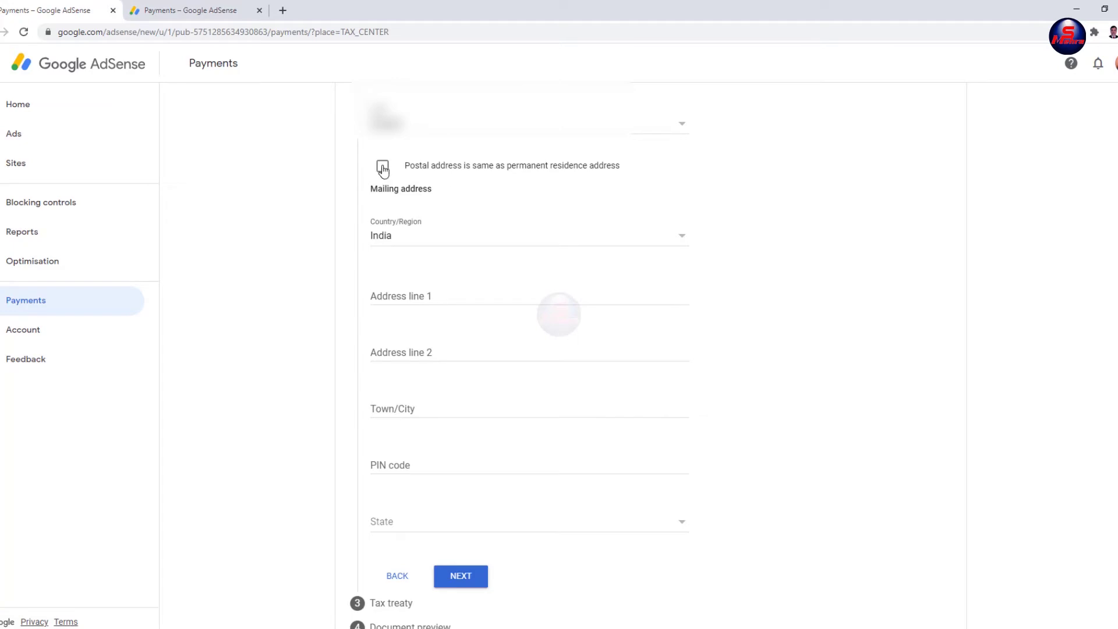
{"action": "left_click", "coordinate": [460, 576]}
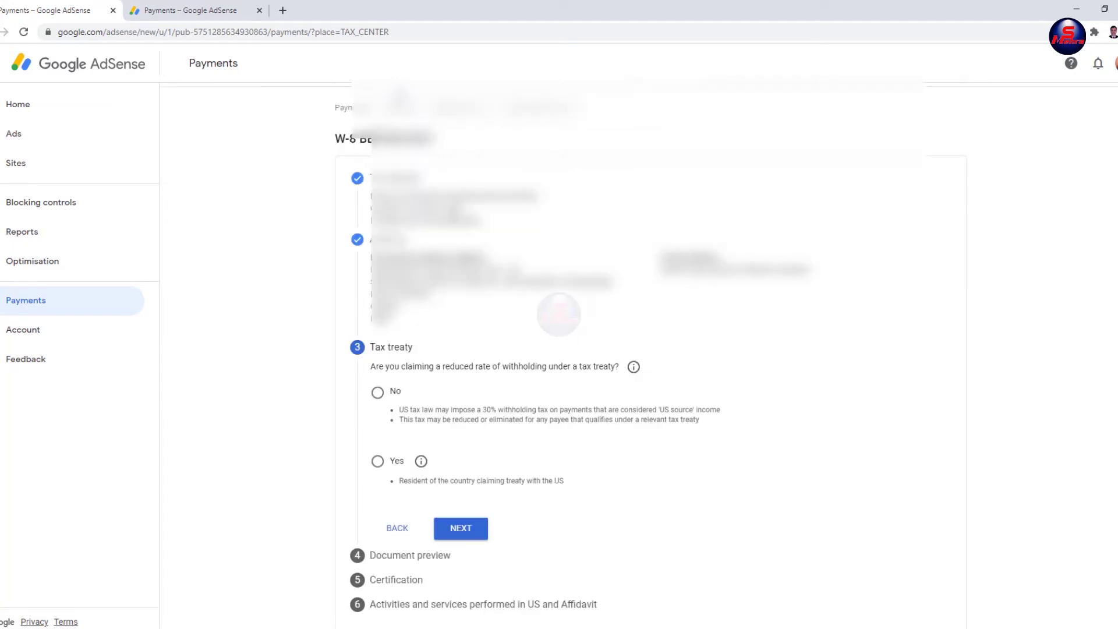
Step: Claim reduced treaty withholding as a resident of treaty country India
{"action": "left_click", "coordinate": [377, 462]}
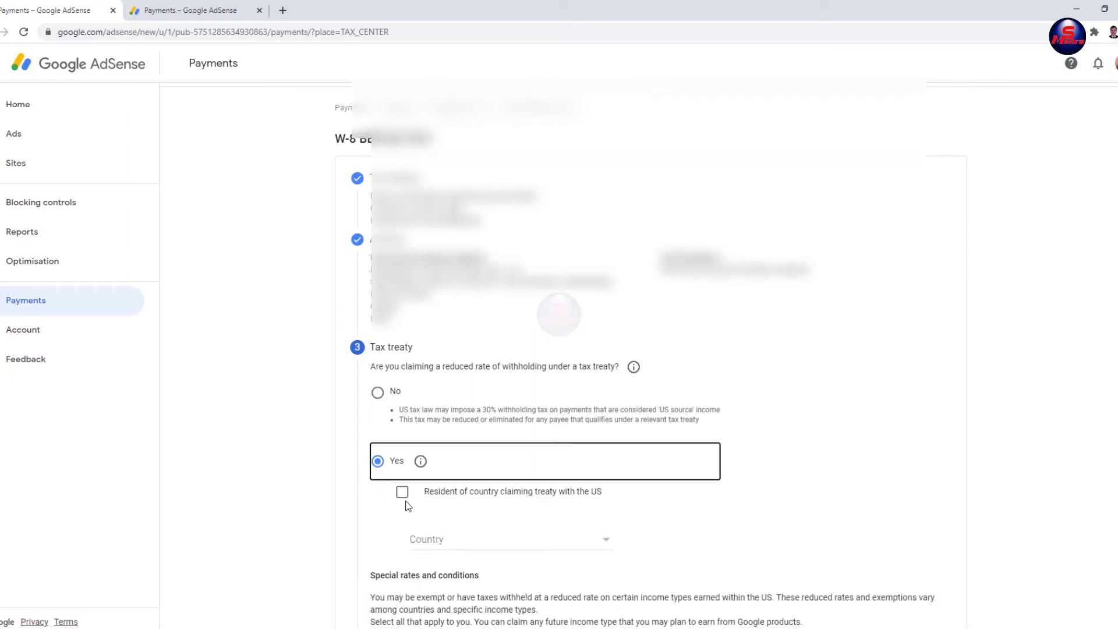
{"action": "left_click", "coordinate": [402, 494]}
{"action": "scroll", "coordinate": [512, 357], "scroll_direction": "down", "scroll_amount": 4}
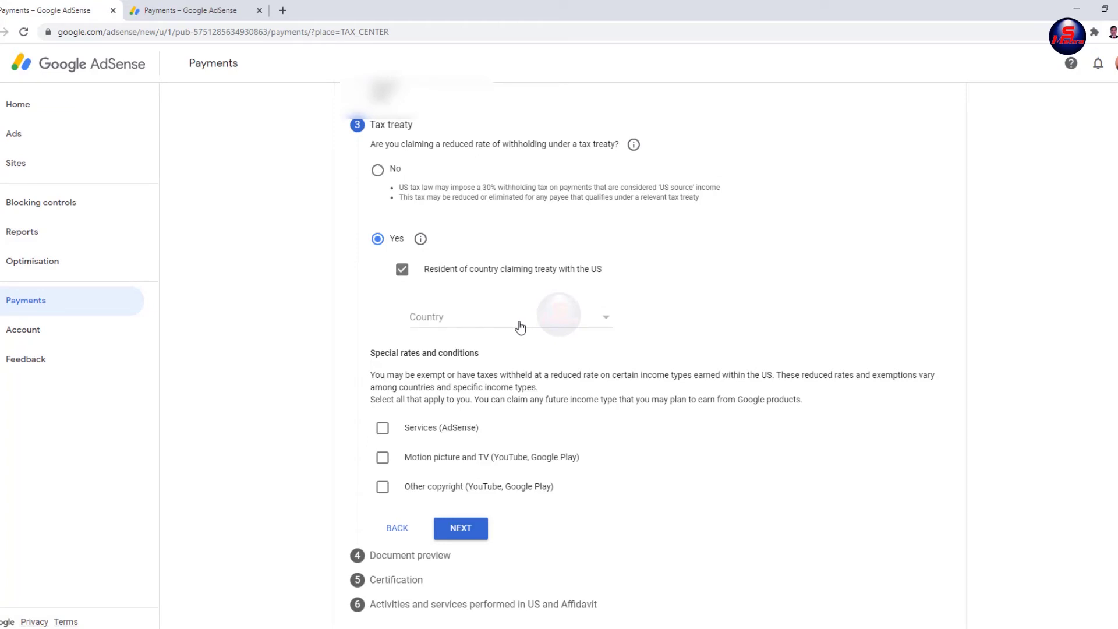
{"action": "left_click", "coordinate": [510, 353]}
Step: Claim Services (AdSense) income under Article 7 paragraph 1 at 0% withholding, affirming the terms
{"action": "left_click", "coordinate": [382, 429]}
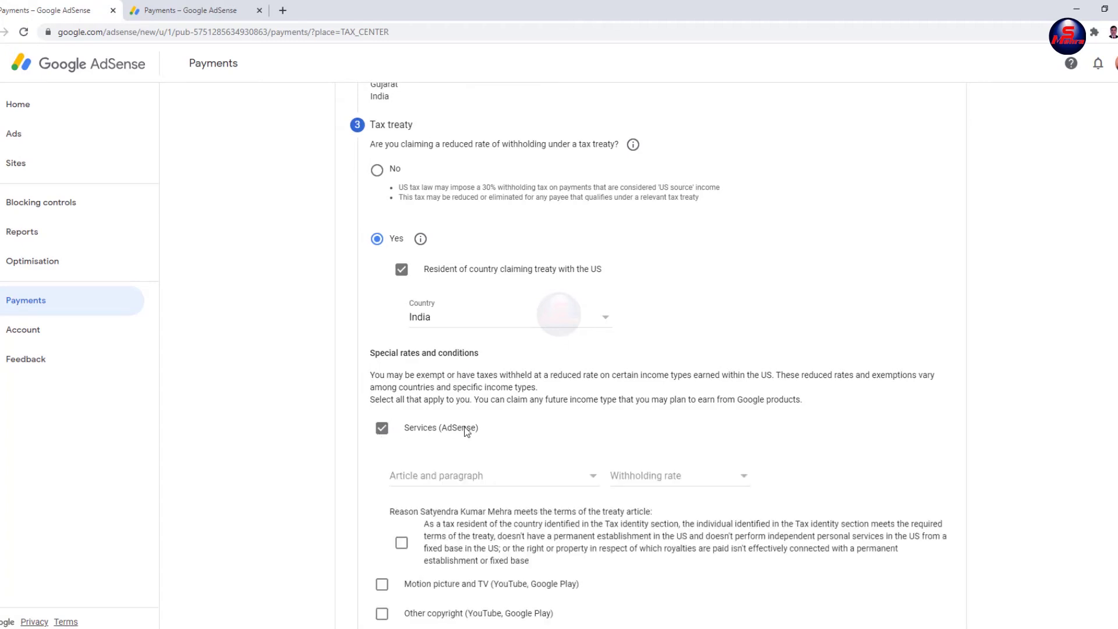
{"action": "scroll", "coordinate": [489, 360], "scroll_direction": "down", "scroll_amount": 2}
{"action": "left_click", "coordinate": [497, 356]}
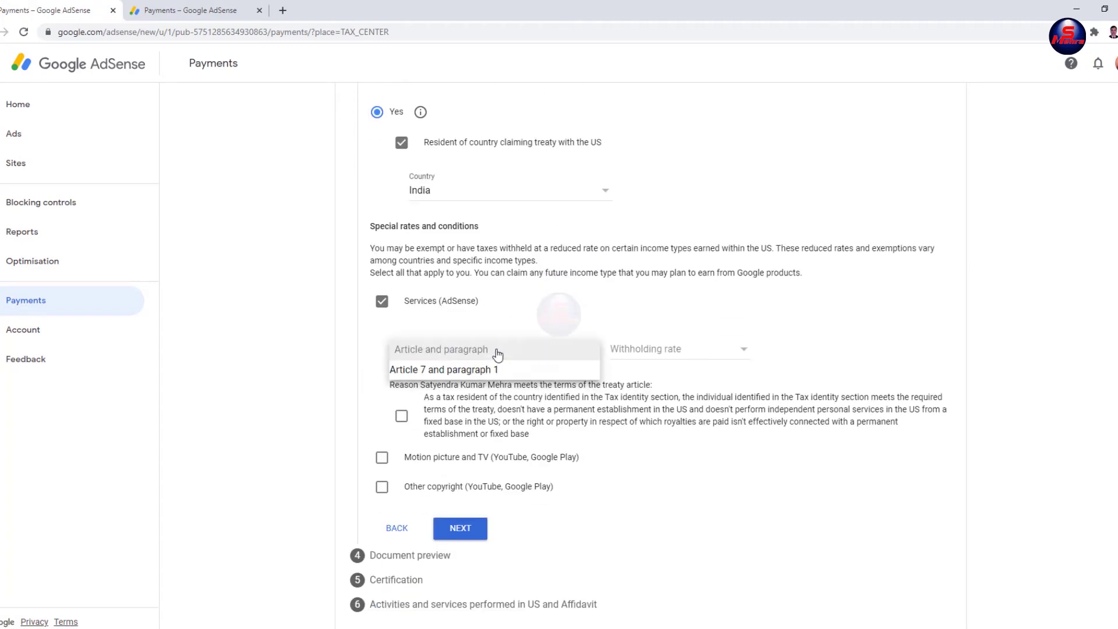
{"action": "left_click", "coordinate": [446, 374]}
{"action": "left_click", "coordinate": [644, 352]}
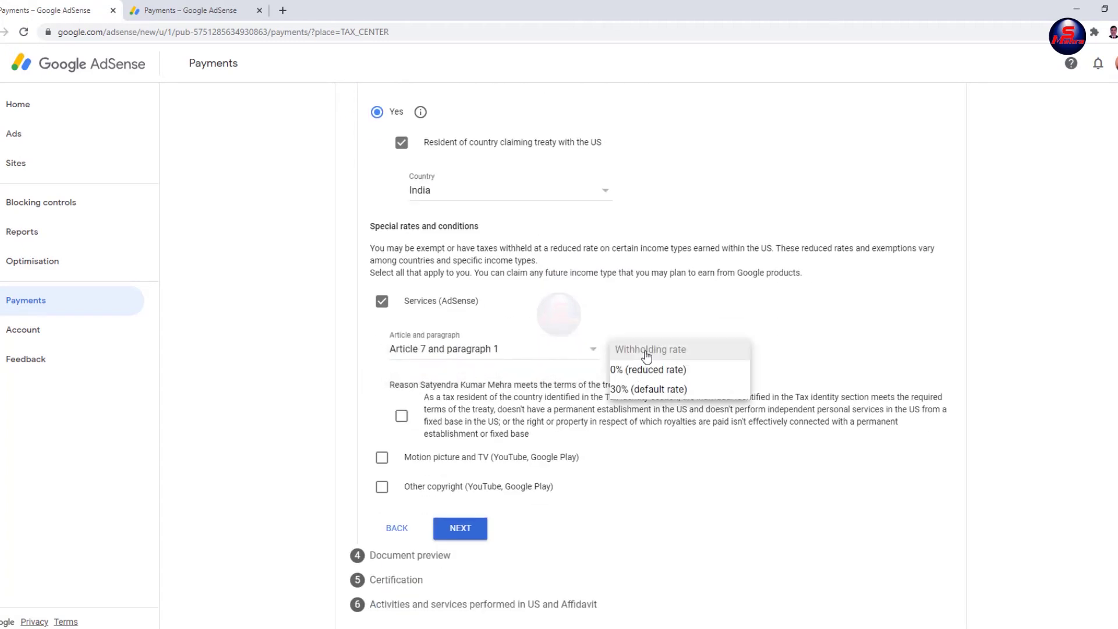
{"action": "left_click", "coordinate": [646, 373]}
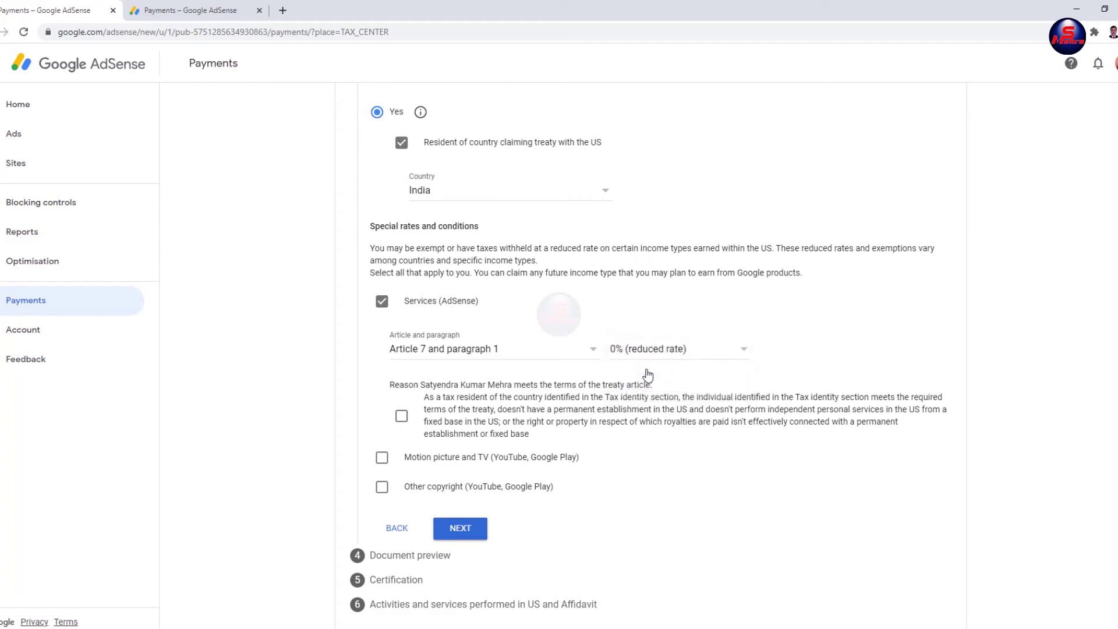
{"action": "left_click", "coordinate": [401, 417]}
Step: Claim Motion picture and TV income under Article 12 paragraph 2A II at 15%, affirming the terms
{"action": "left_click", "coordinate": [382, 458]}
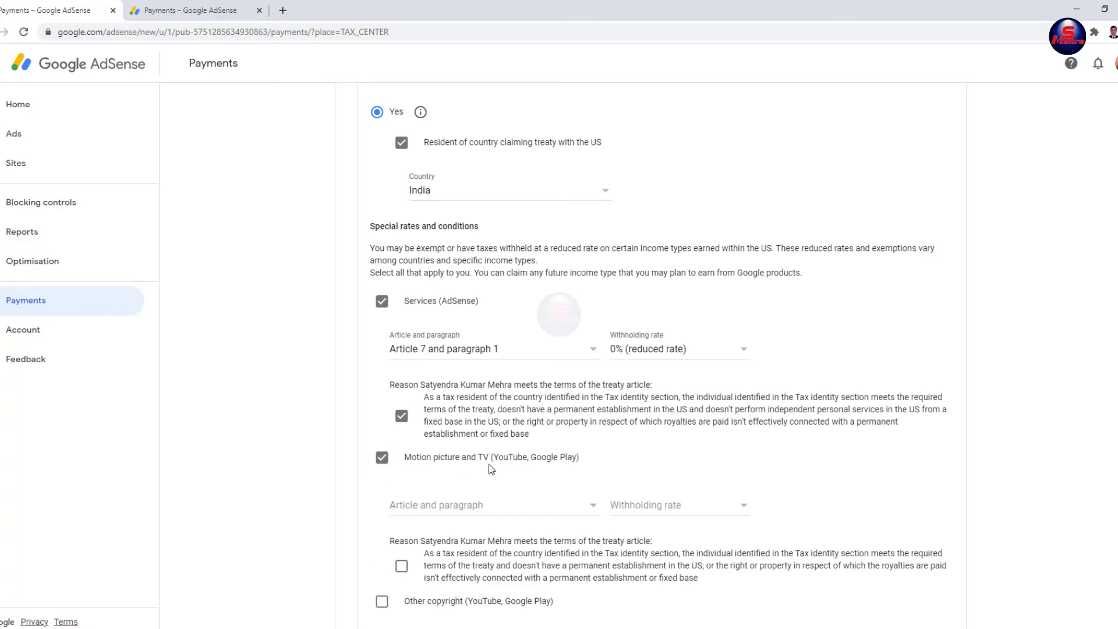
{"action": "scroll", "coordinate": [492, 419], "scroll_direction": "down", "scroll_amount": 2}
{"action": "left_click", "coordinate": [489, 398]}
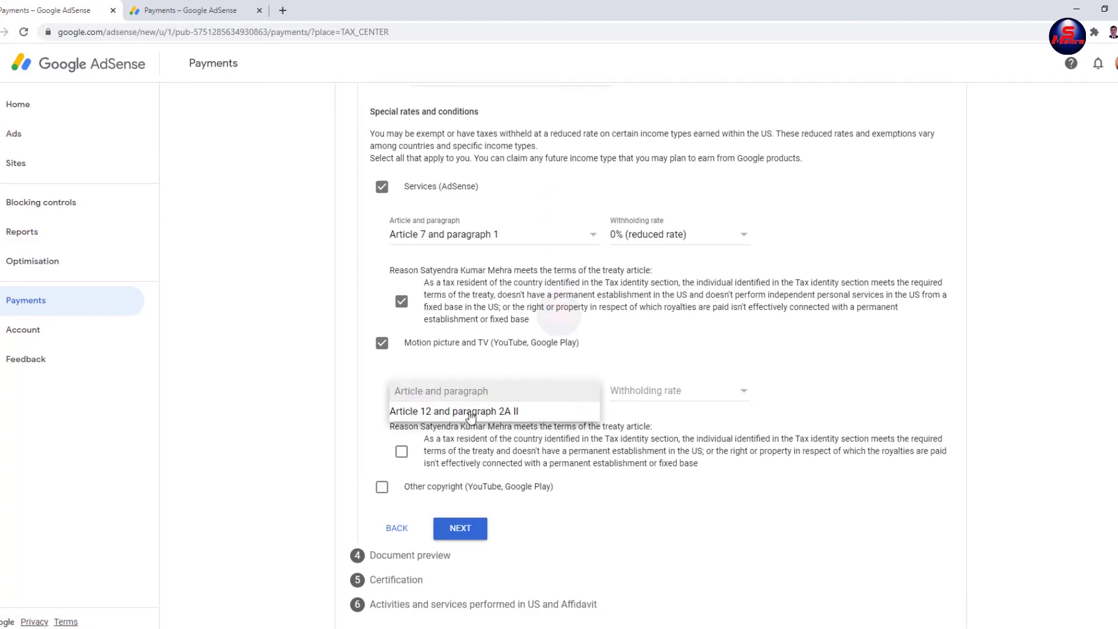
{"action": "left_click", "coordinate": [469, 411]}
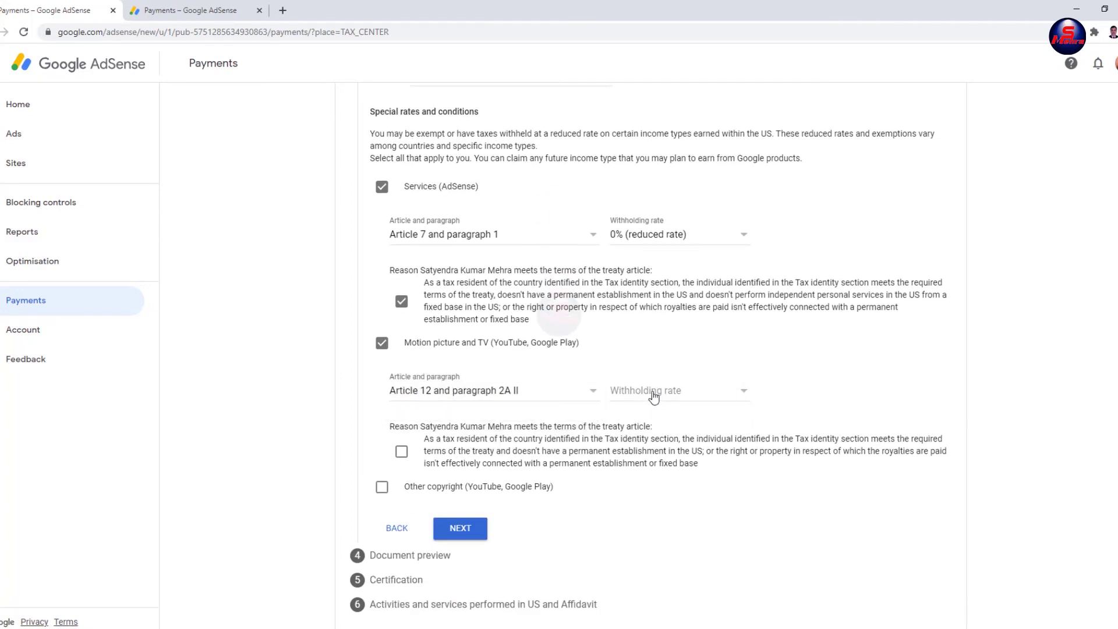
{"action": "left_click", "coordinate": [644, 399]}
{"action": "left_click", "coordinate": [645, 410]}
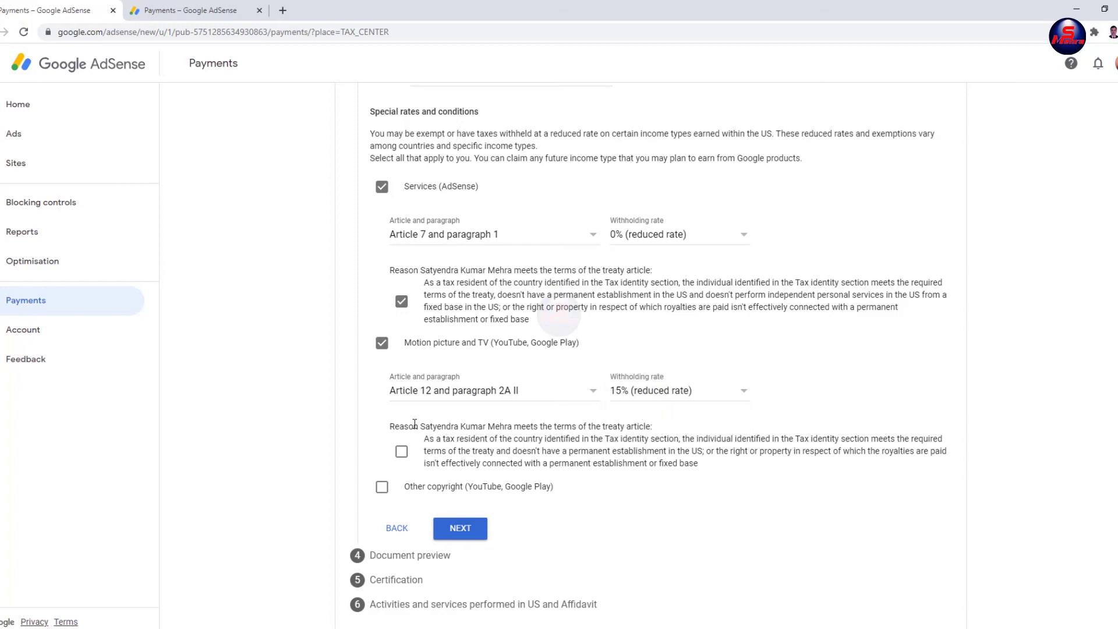
{"action": "left_click", "coordinate": [401, 451]}
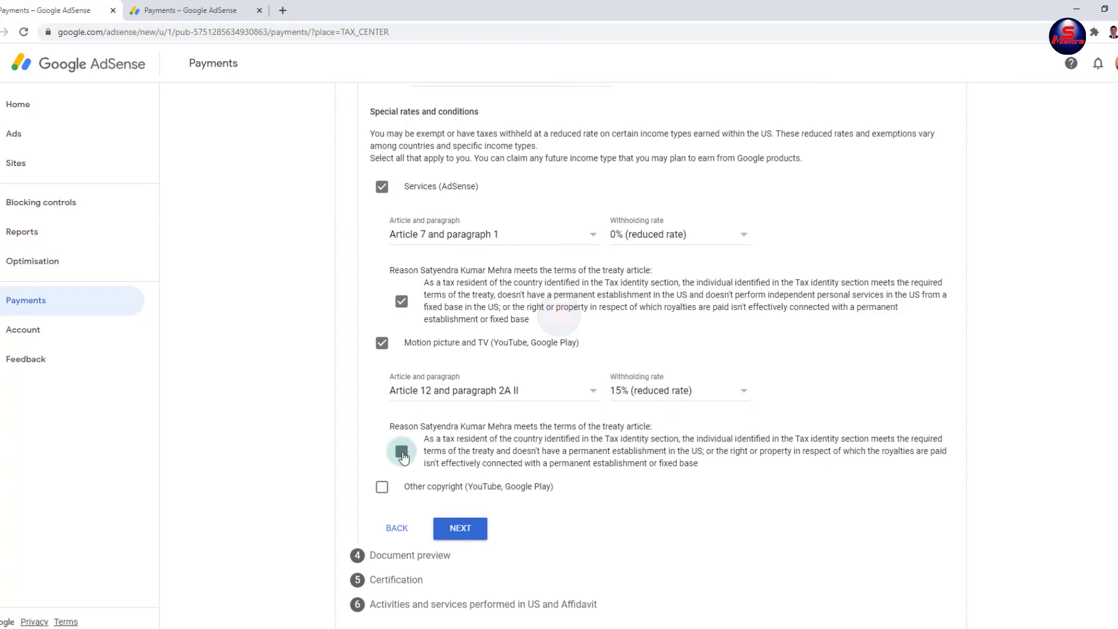
Step: Claim Other copyright income under Article 12 paragraph 2A II at 15%, affirming the terms
{"action": "left_click", "coordinate": [382, 489]}
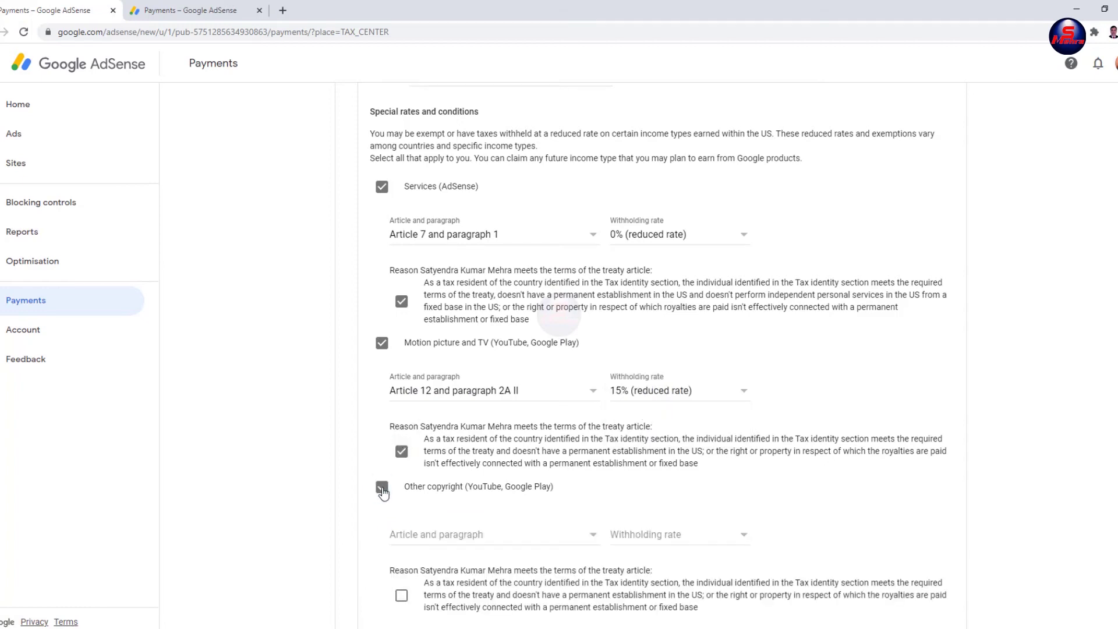
{"action": "scroll", "coordinate": [475, 416], "scroll_direction": "down", "scroll_amount": 2}
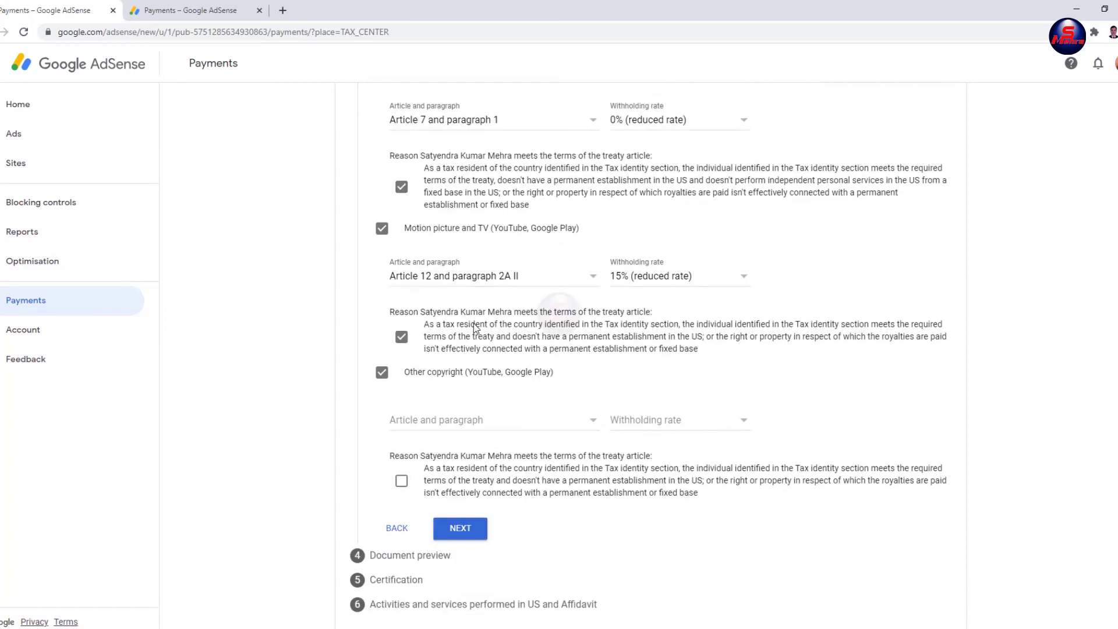
{"action": "left_click", "coordinate": [474, 425]}
{"action": "left_click", "coordinate": [437, 440]}
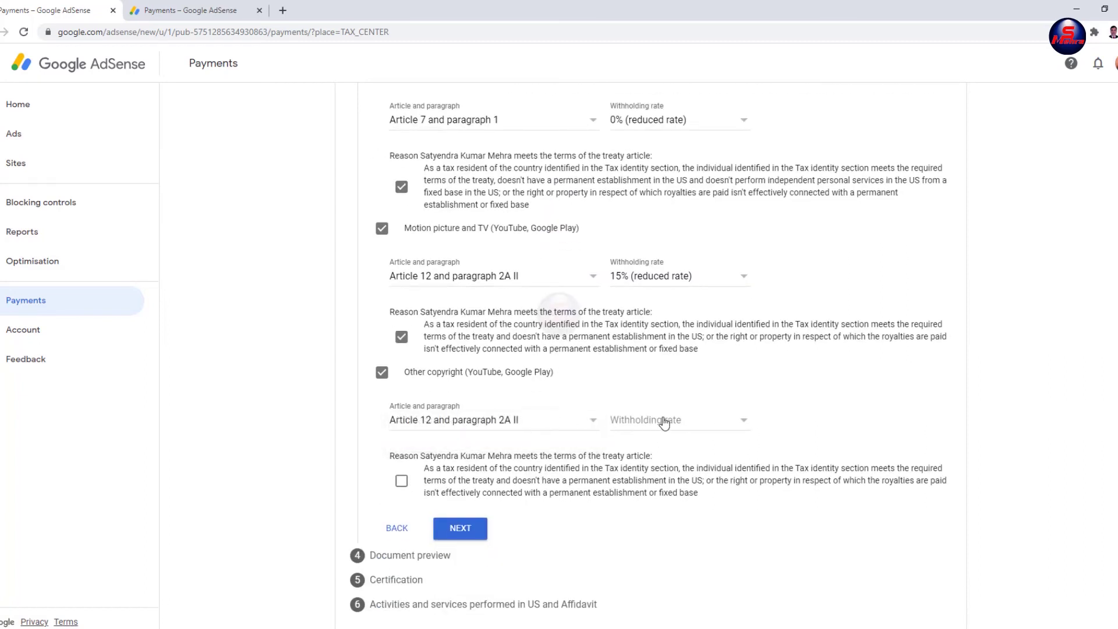
{"action": "left_click", "coordinate": [646, 420]}
{"action": "left_click", "coordinate": [647, 441]}
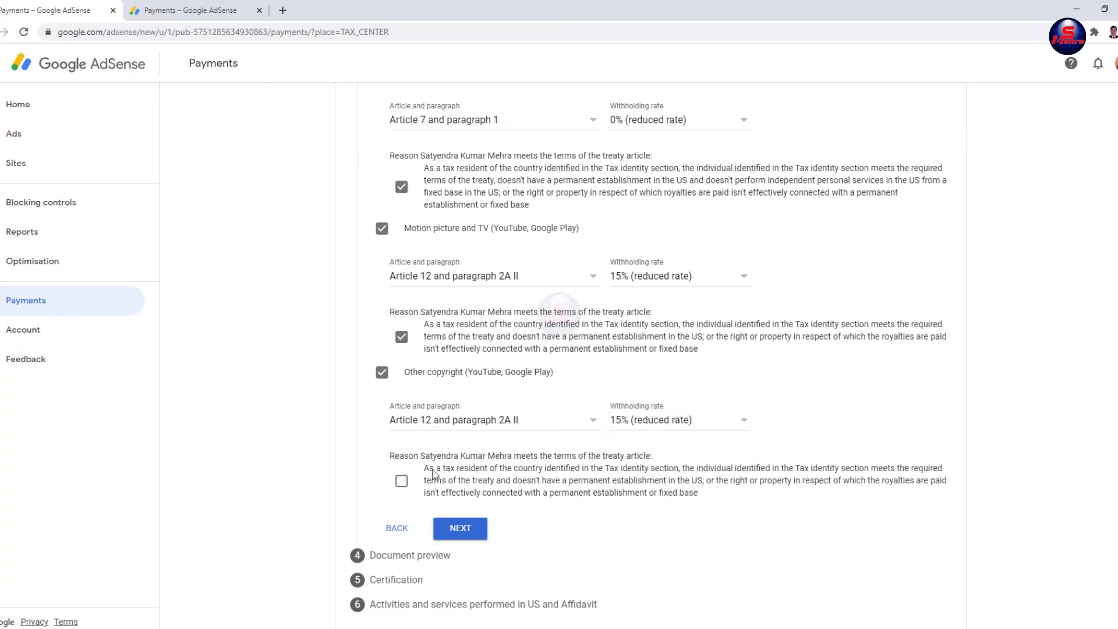
{"action": "left_click", "coordinate": [401, 480]}
{"action": "left_click", "coordinate": [460, 530]}
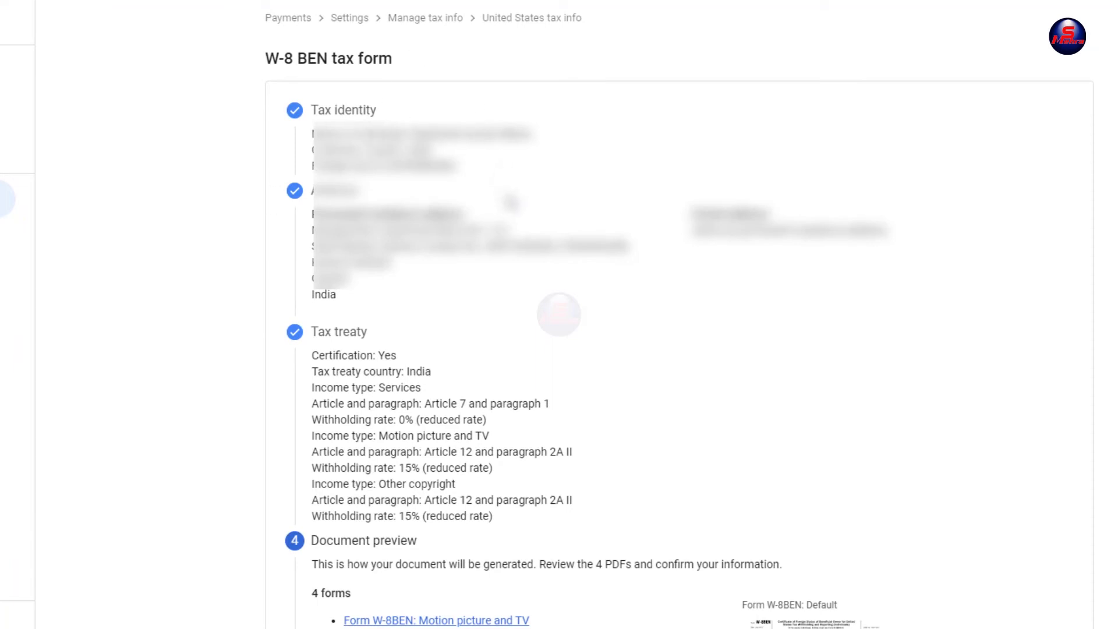
Step: Look over the four W-8BEN document previews and confirm they have been reviewed
{"action": "scroll", "coordinate": [529, 278], "scroll_direction": "down", "scroll_amount": 5}
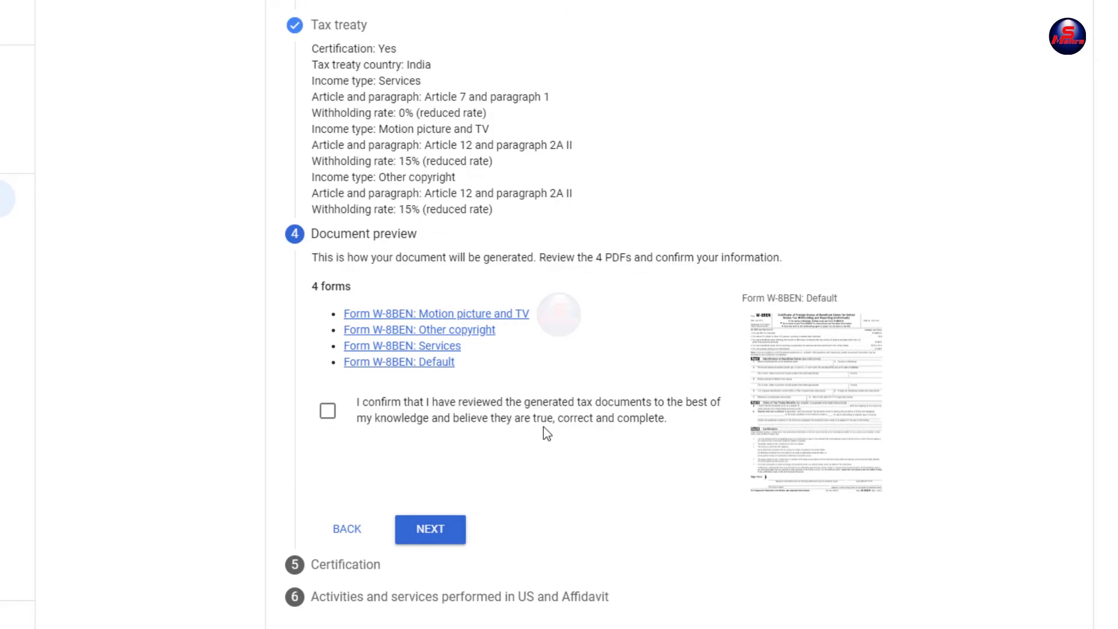
{"action": "scroll", "coordinate": [544, 430], "scroll_direction": "up", "scroll_amount": 5}
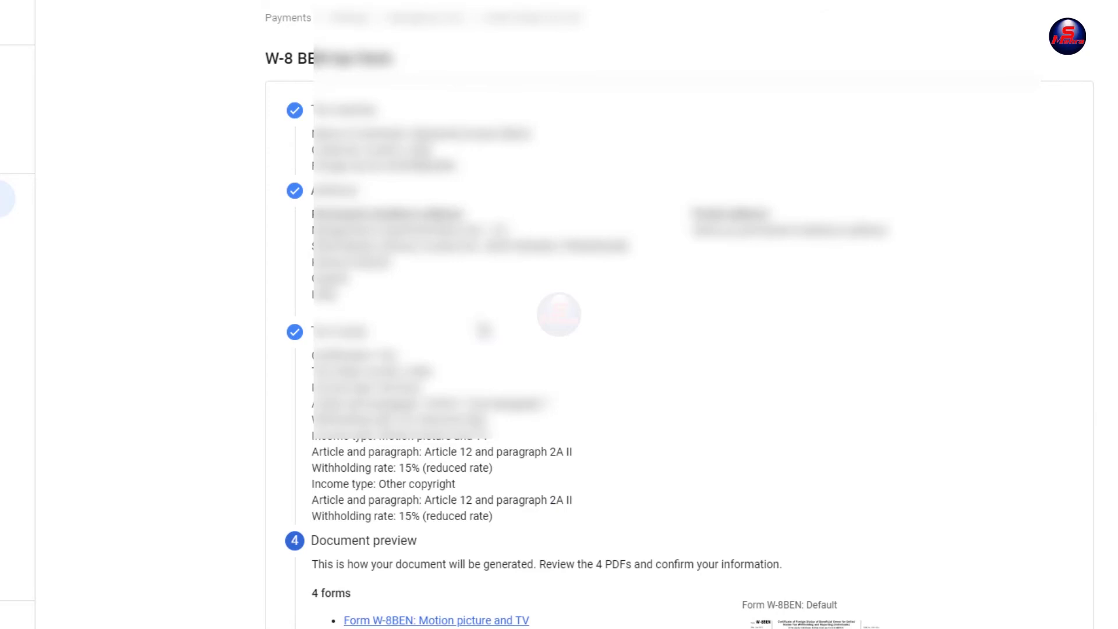
{"action": "scroll", "coordinate": [481, 330], "scroll_direction": "down", "scroll_amount": 5}
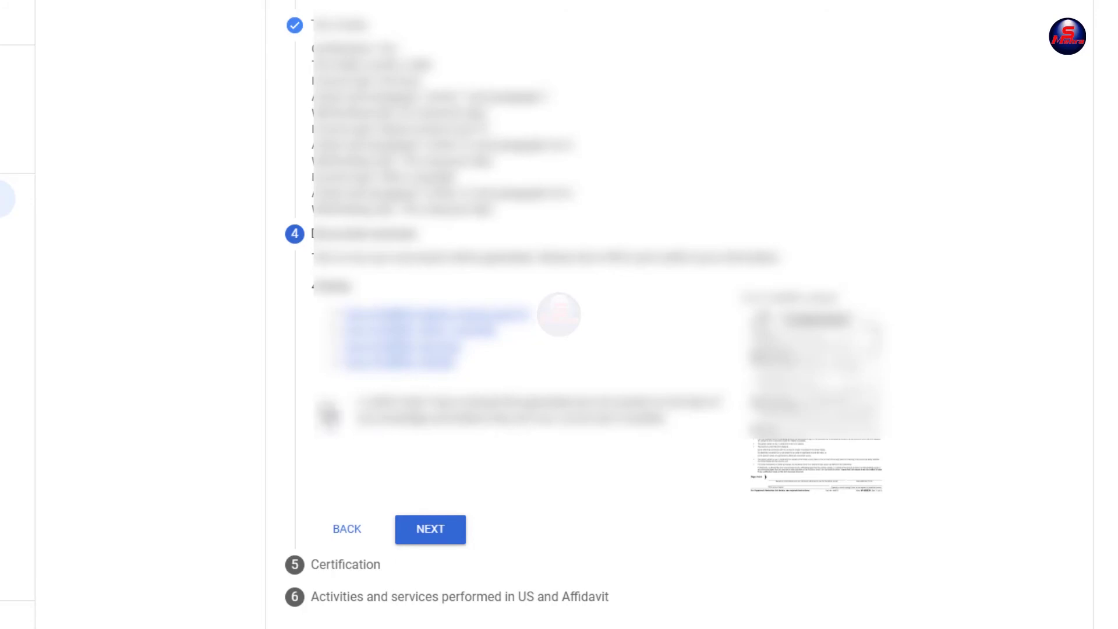
{"action": "left_click", "coordinate": [327, 411]}
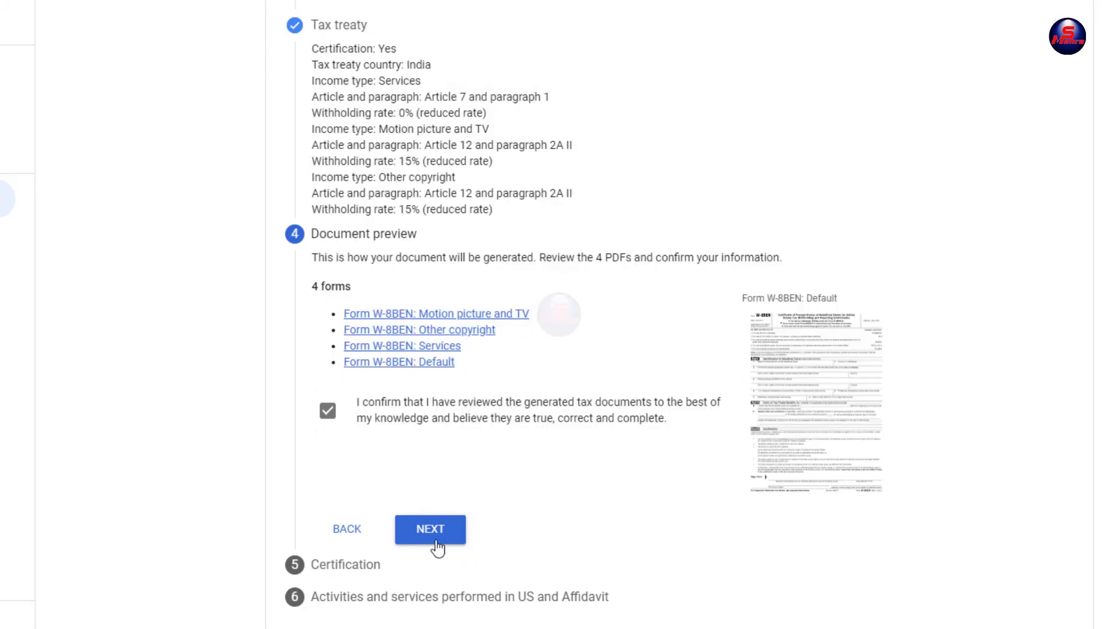
{"action": "left_click", "coordinate": [430, 530]}
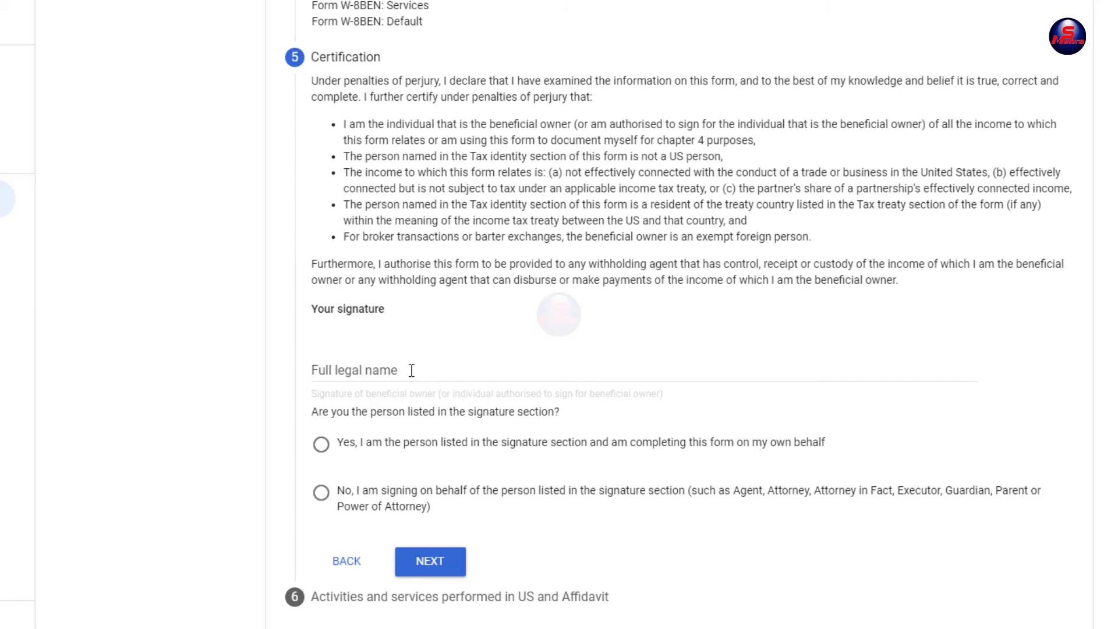
Step: Sign the certification with the signer's full legal name, declaring you are the person listed
{"action": "left_click", "coordinate": [369, 363]}
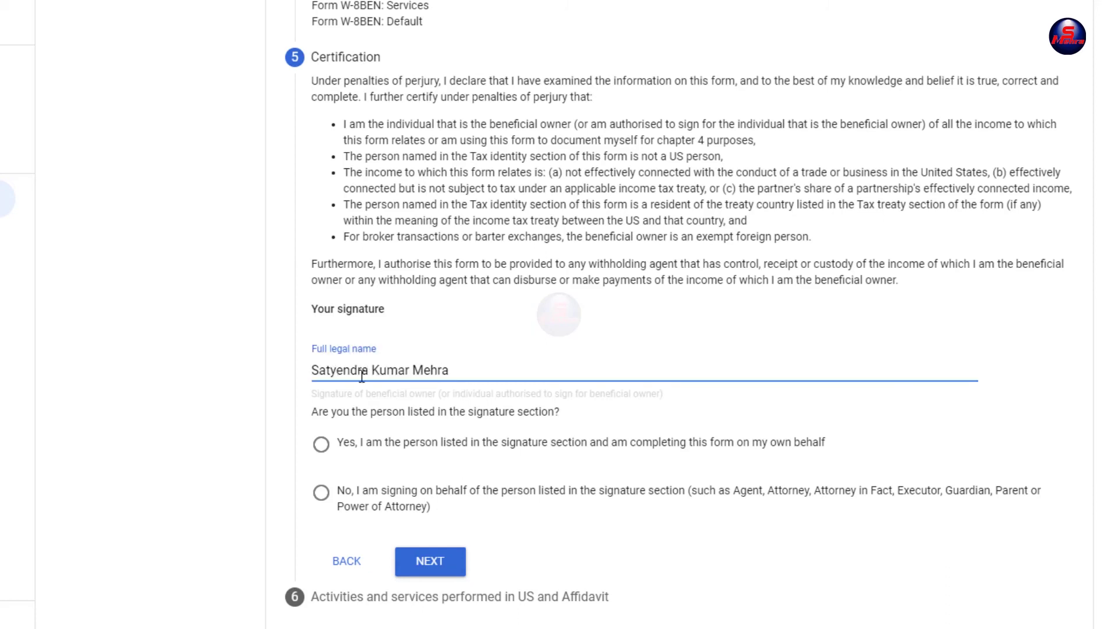
{"action": "left_click", "coordinate": [322, 448]}
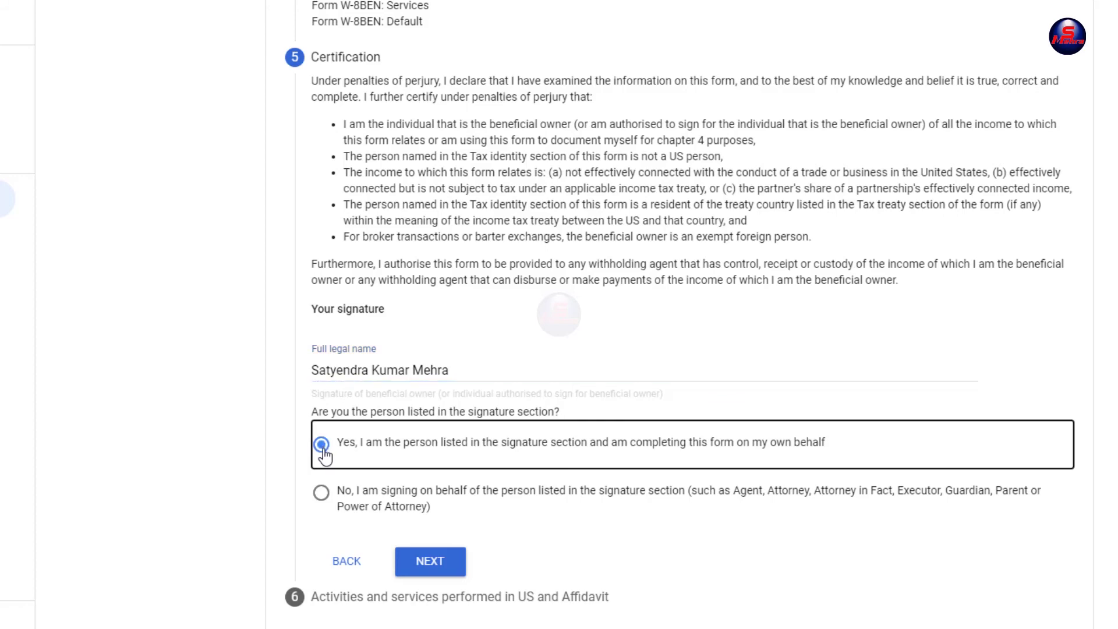
{"action": "left_click", "coordinate": [426, 565]}
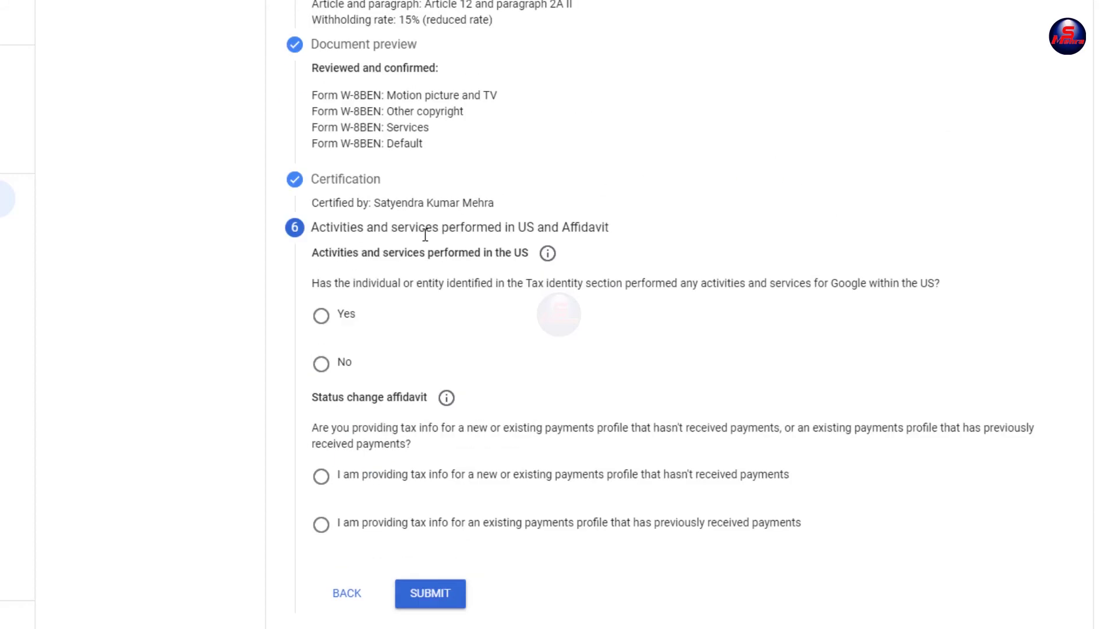
Step: Answer No to US activities, certify services are performed outside the US, and submit the form
{"action": "left_click", "coordinate": [322, 365]}
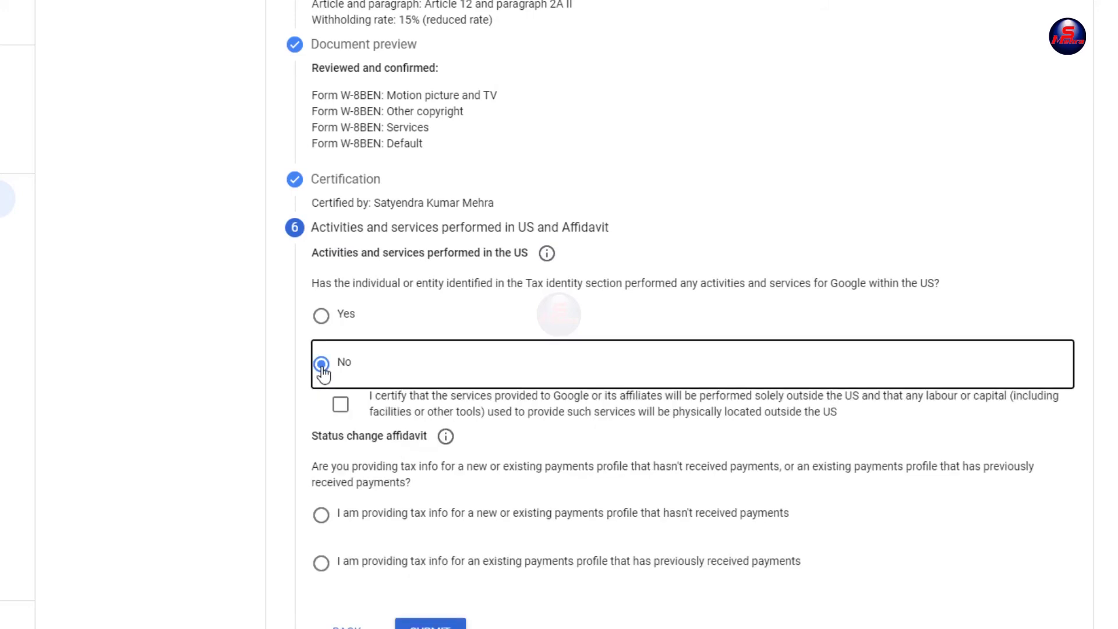
{"action": "left_click", "coordinate": [341, 367]}
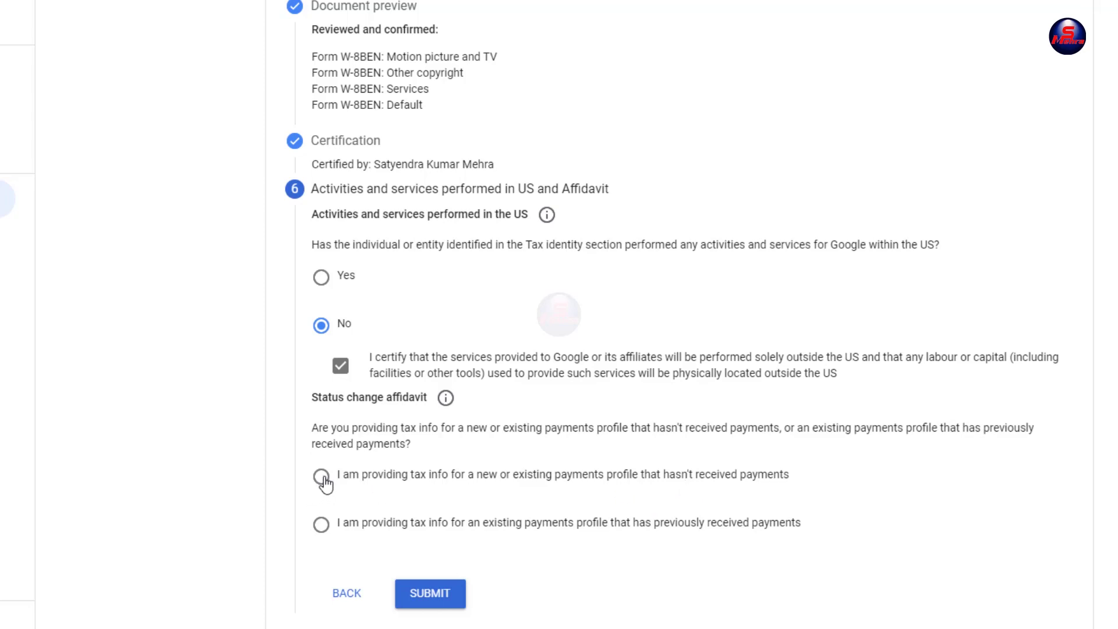
{"action": "left_click", "coordinate": [430, 599]}
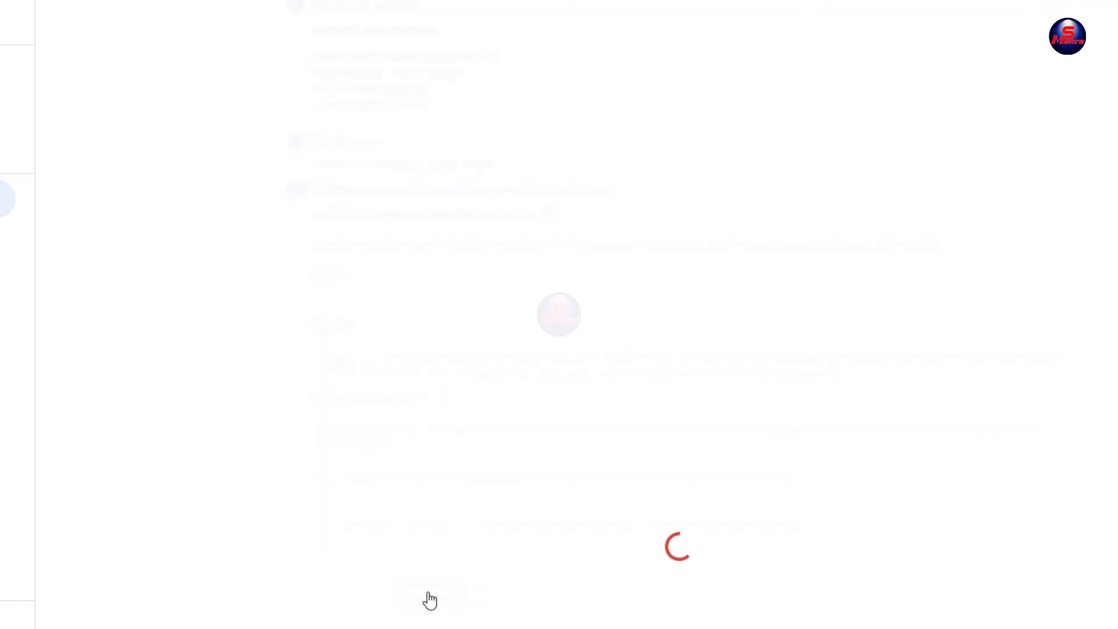